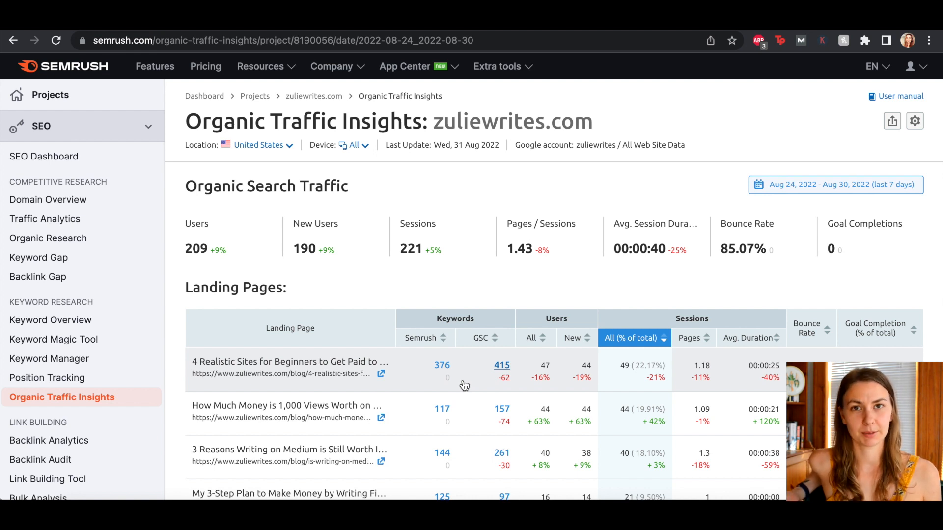
- Examine the organic search metrics and the landing page table in the Organic Traffic Insights report for zuliewrites.com
{"action": "scroll", "coordinate": [506, 371], "scroll_direction": "down", "scroll_amount": 1}
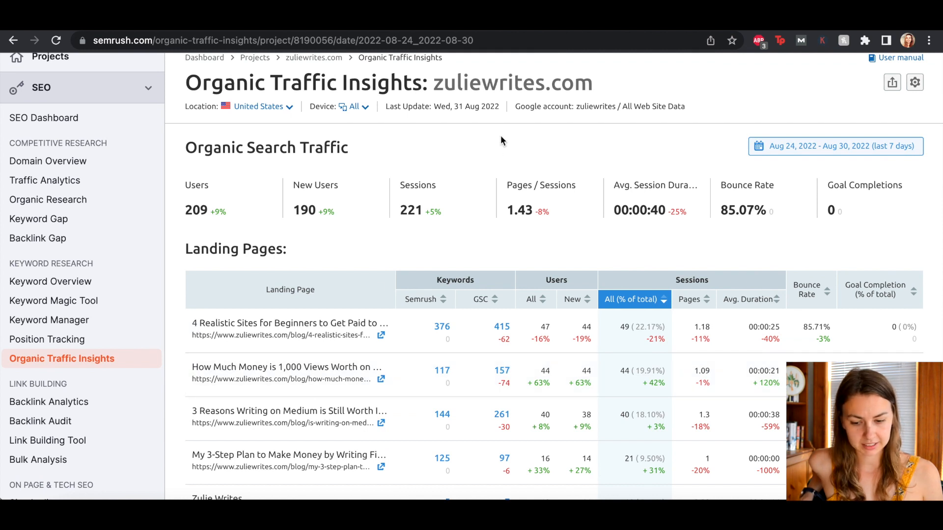
{"action": "scroll", "coordinate": [501, 364], "scroll_direction": "down", "scroll_amount": 3}
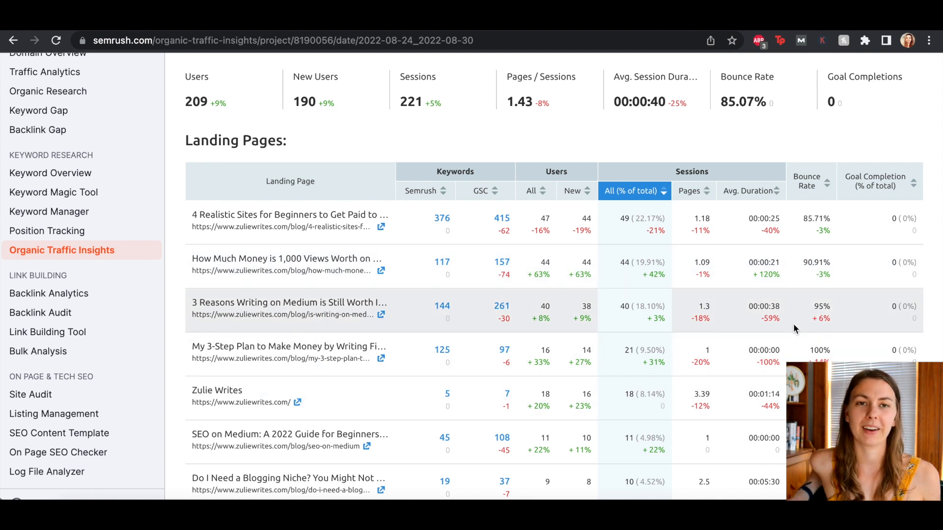
{"action": "scroll", "coordinate": [489, 310], "scroll_direction": "up", "scroll_amount": 1}
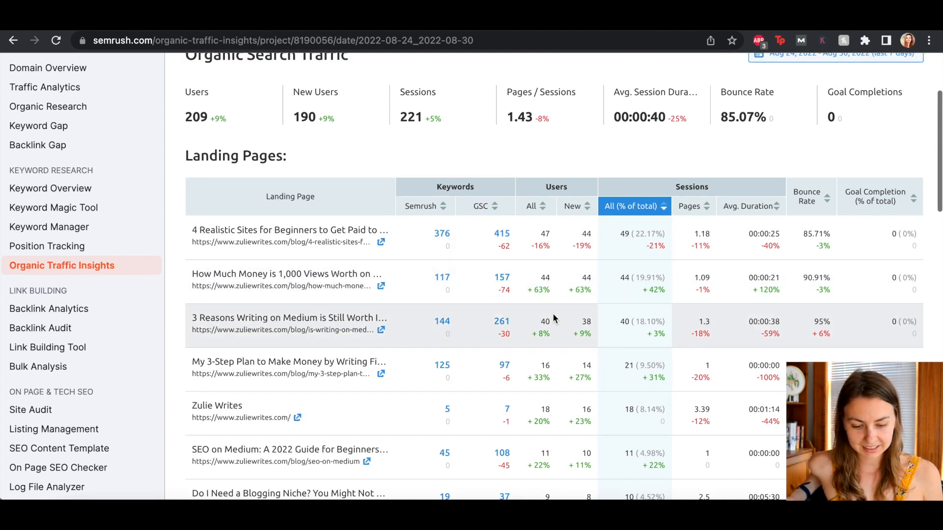
{"action": "scroll", "coordinate": [442, 322], "scroll_direction": "up", "scroll_amount": 1}
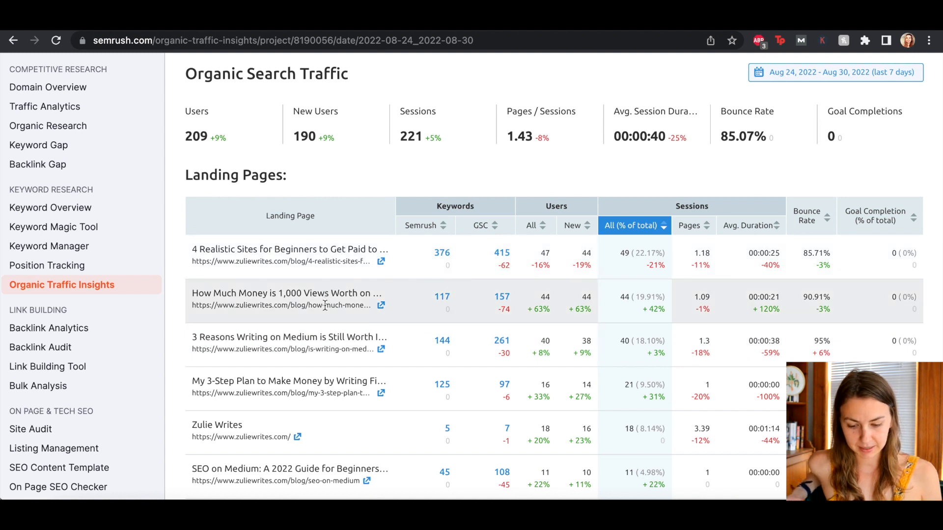
{"action": "scroll", "coordinate": [325, 349], "scroll_direction": "down", "scroll_amount": 1}
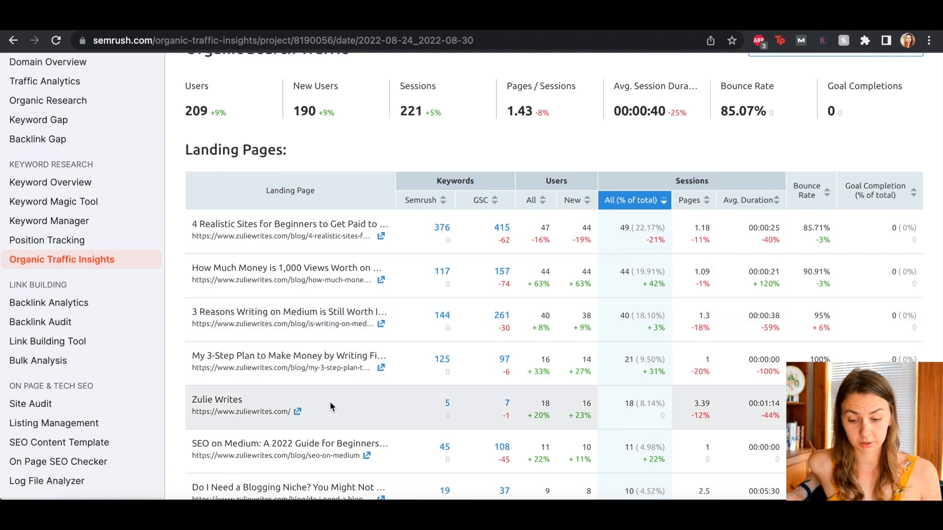
{"action": "scroll", "coordinate": [314, 295], "scroll_direction": "up", "scroll_amount": 1}
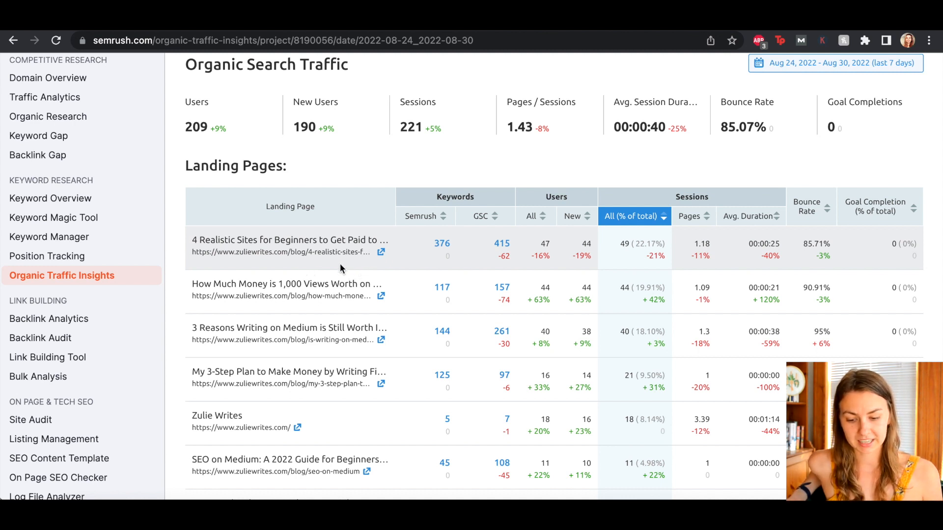
{"action": "scroll", "coordinate": [339, 270], "scroll_direction": "down", "scroll_amount": 3}
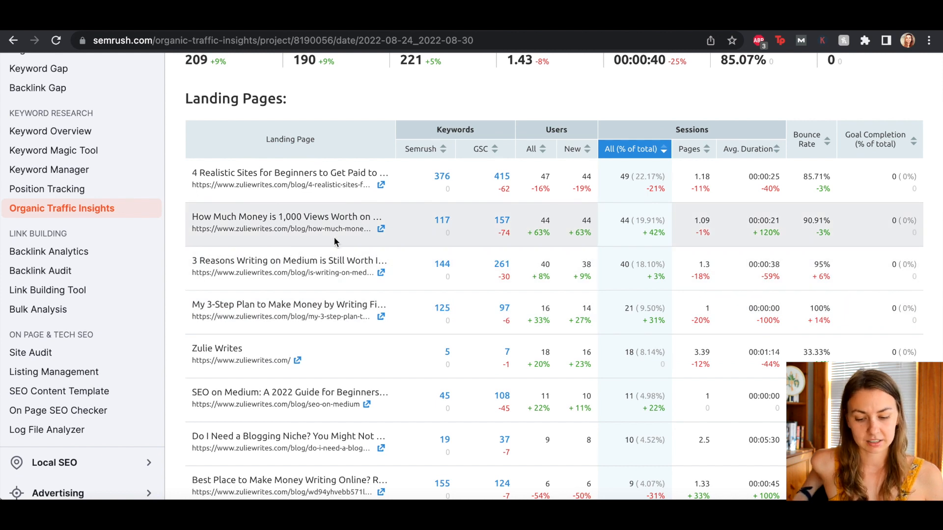
{"action": "scroll", "coordinate": [347, 240], "scroll_direction": "down", "scroll_amount": 2}
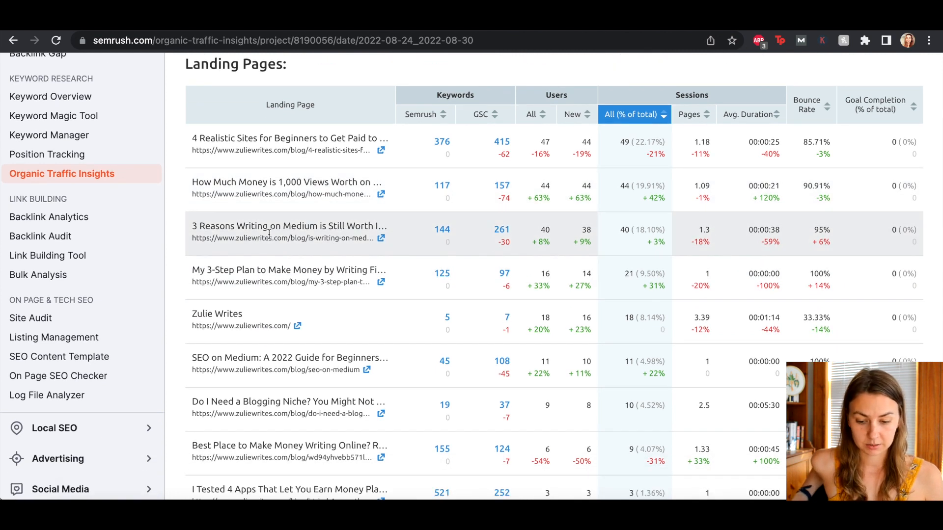
{"action": "scroll", "coordinate": [340, 275], "scroll_direction": "down", "scroll_amount": 2}
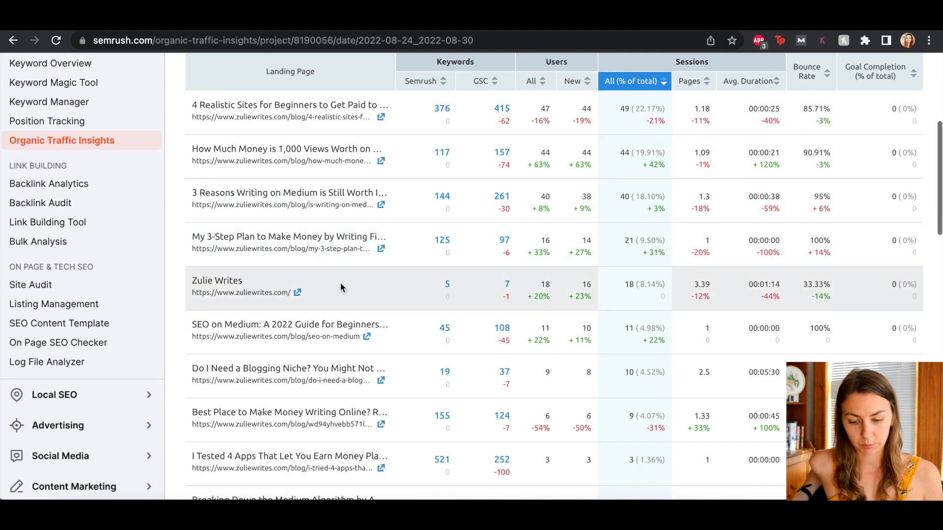
{"action": "scroll", "coordinate": [353, 311], "scroll_direction": "up", "scroll_amount": 6}
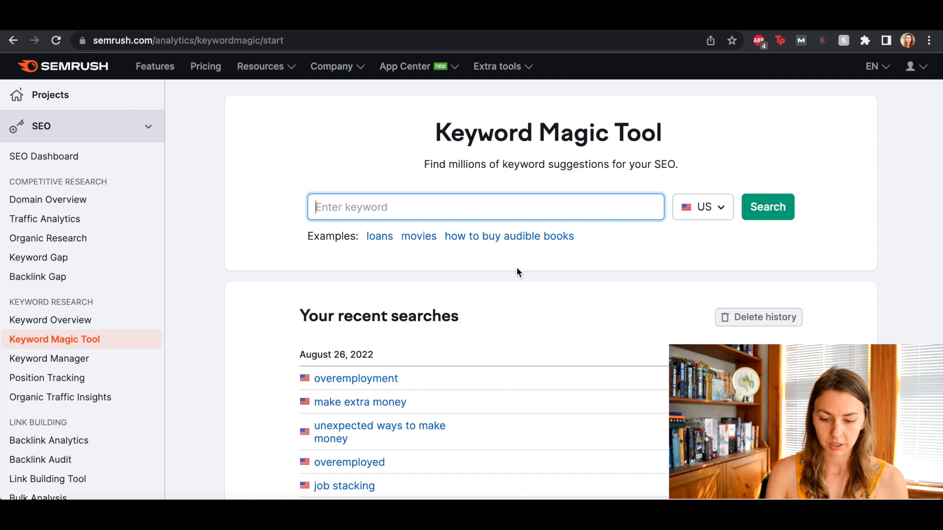
- Search the Keyword Magic Tool for "side hustles" in the US database
{"action": "type", "text": "side hustles"}
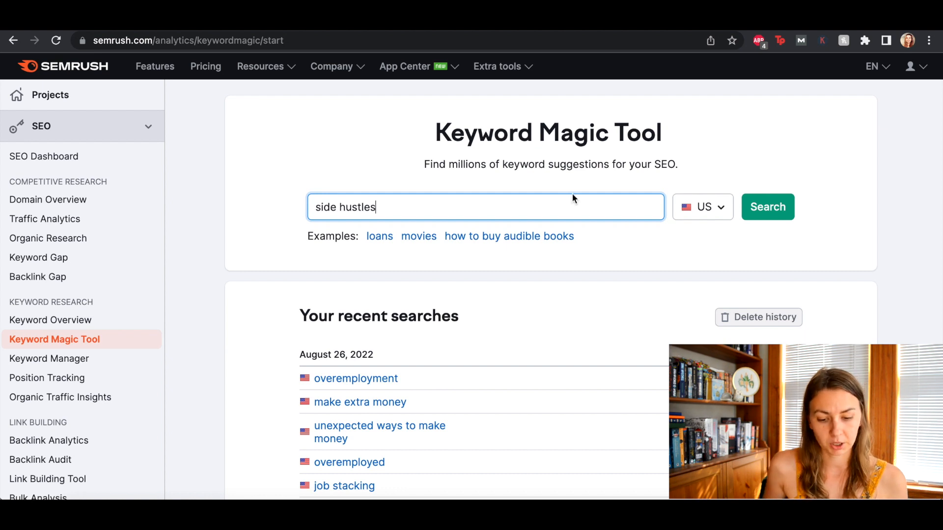
{"action": "left_click", "coordinate": [765, 212]}
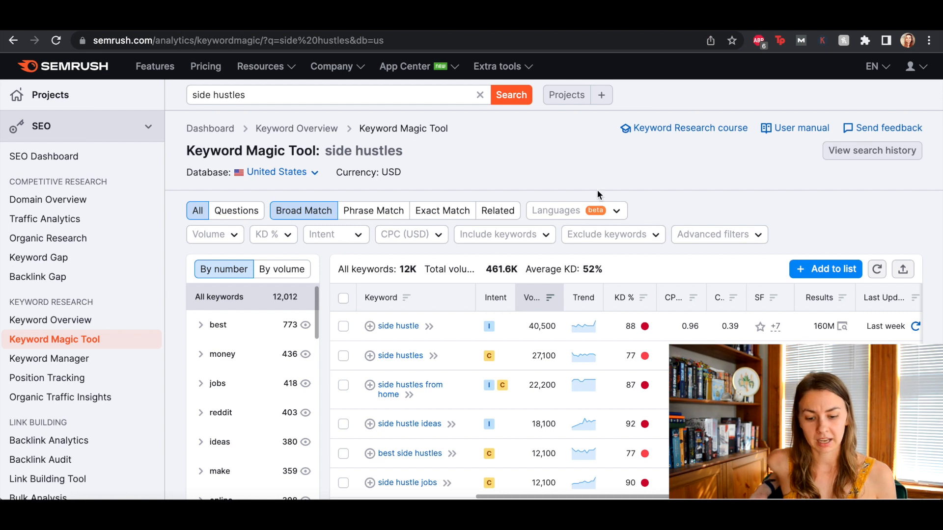
{"action": "scroll", "coordinate": [667, 265], "scroll_direction": "down", "scroll_amount": 1}
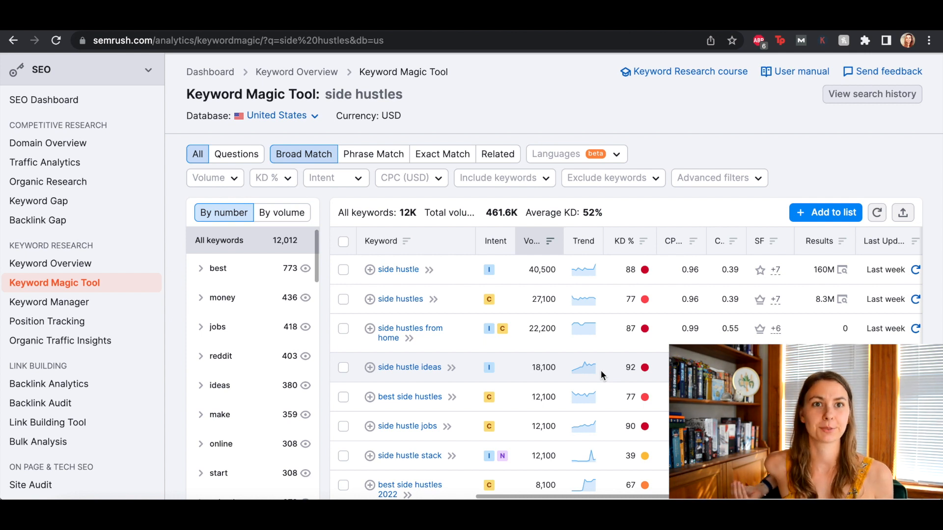
- Restrict the keyword results to questions and check their volume, keyword difficulty and cost-per-click columns
{"action": "left_click", "coordinate": [241, 155]}
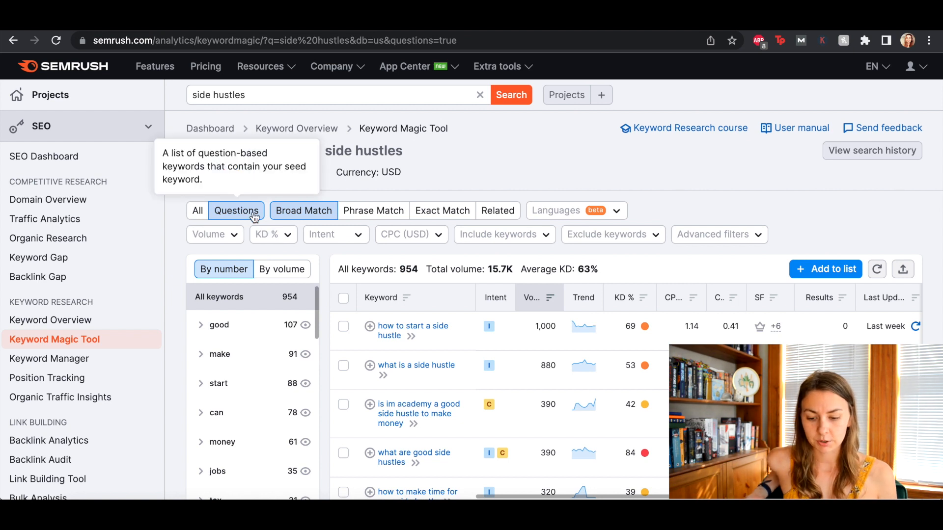
{"action": "scroll", "coordinate": [241, 154], "scroll_direction": "down", "scroll_amount": 2}
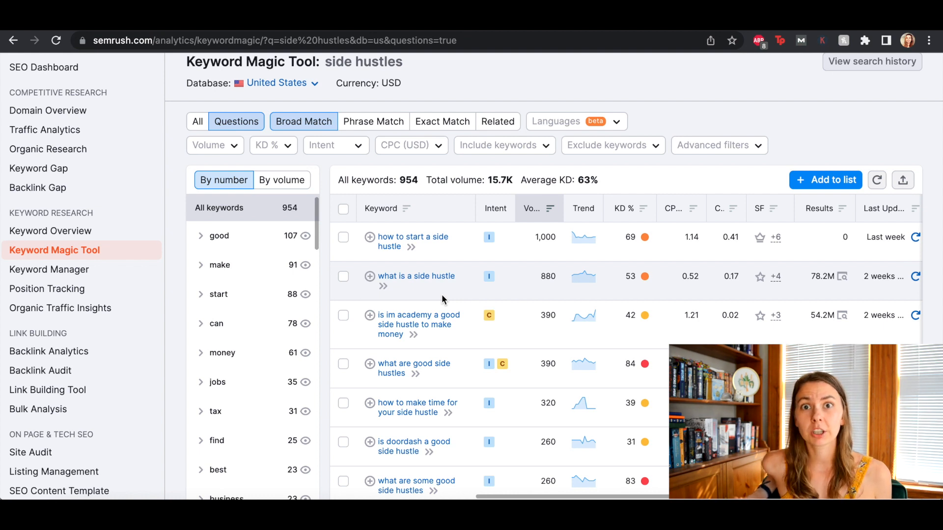
{"action": "scroll", "coordinate": [475, 326], "scroll_direction": "down", "scroll_amount": 1}
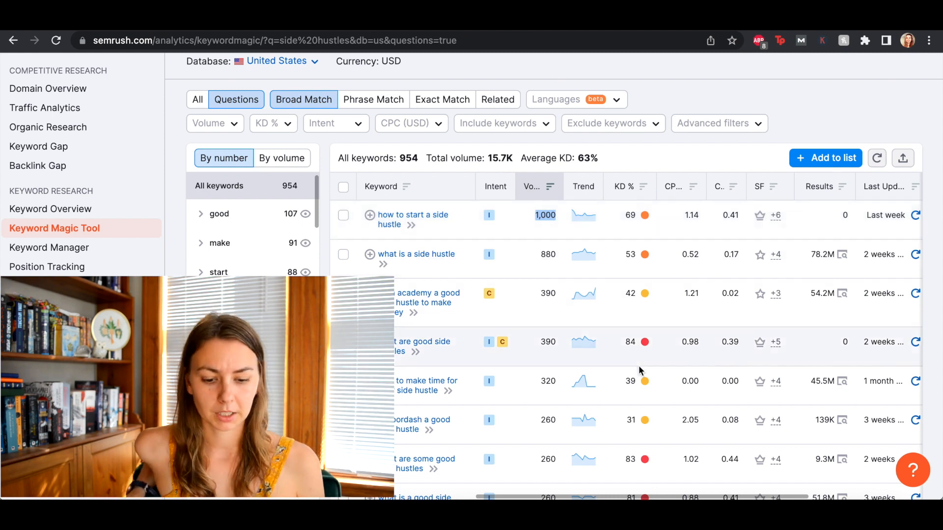
{"action": "mouse_move", "coordinate": [637, 190]}
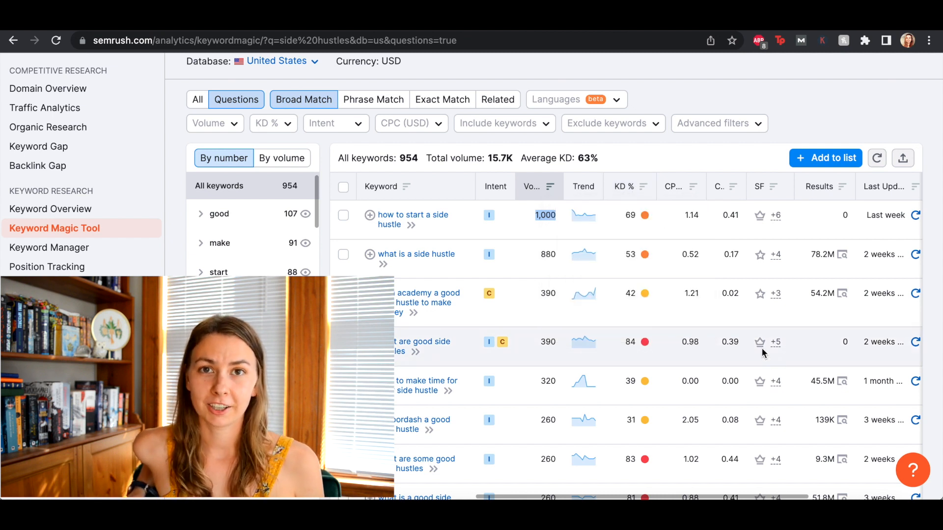
{"action": "mouse_move", "coordinate": [761, 346]}
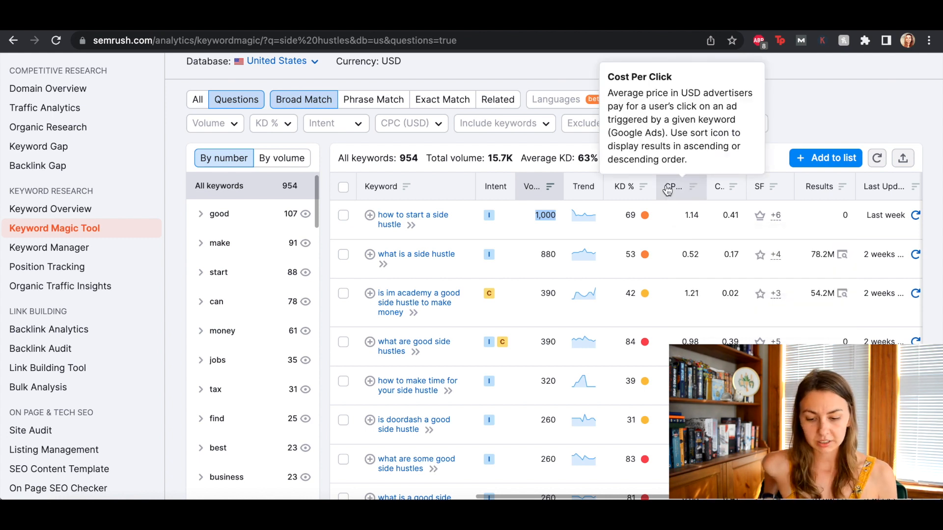
- Look through the question keywords in order of volume, including the search volume of "is instacart a good side hustle"
{"action": "scroll", "coordinate": [541, 172], "scroll_direction": "up", "scroll_amount": 3}
{"action": "left_click", "coordinate": [523, 165]}
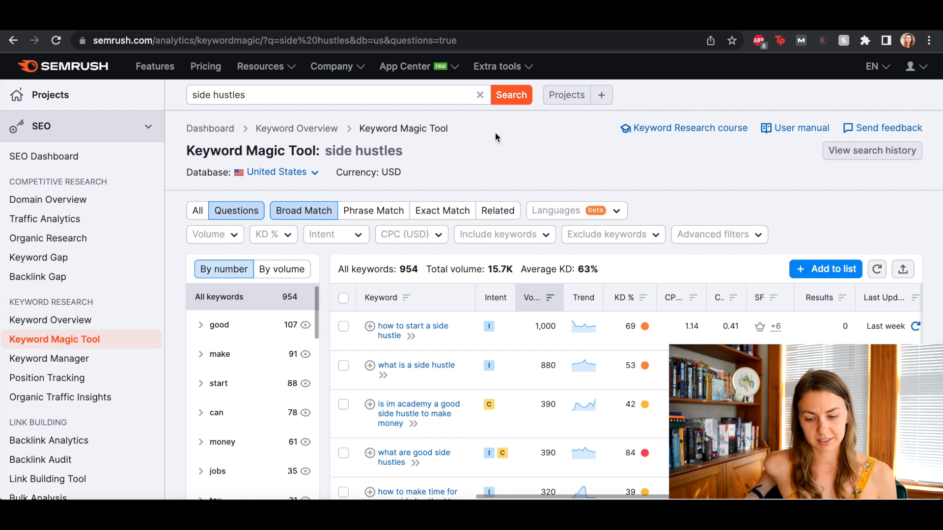
{"action": "double_click", "coordinate": [288, 93]}
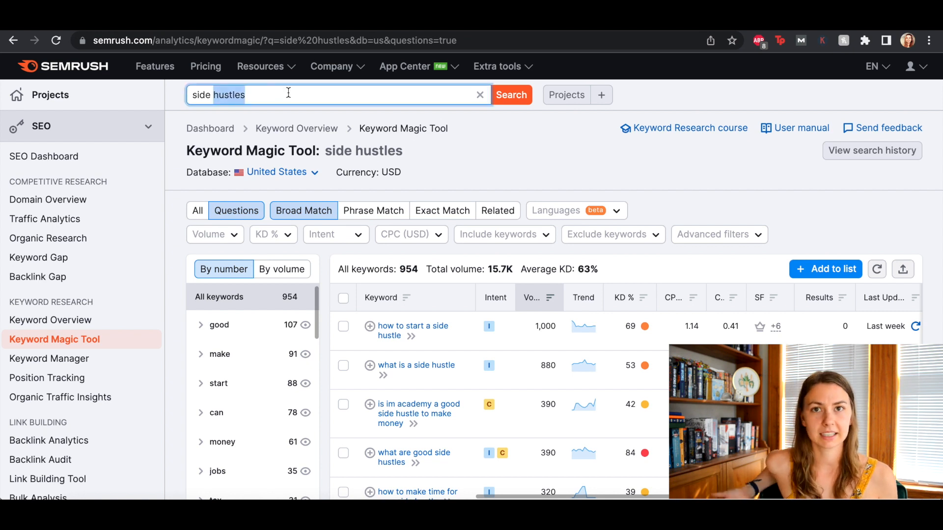
{"action": "left_click", "coordinate": [289, 93]}
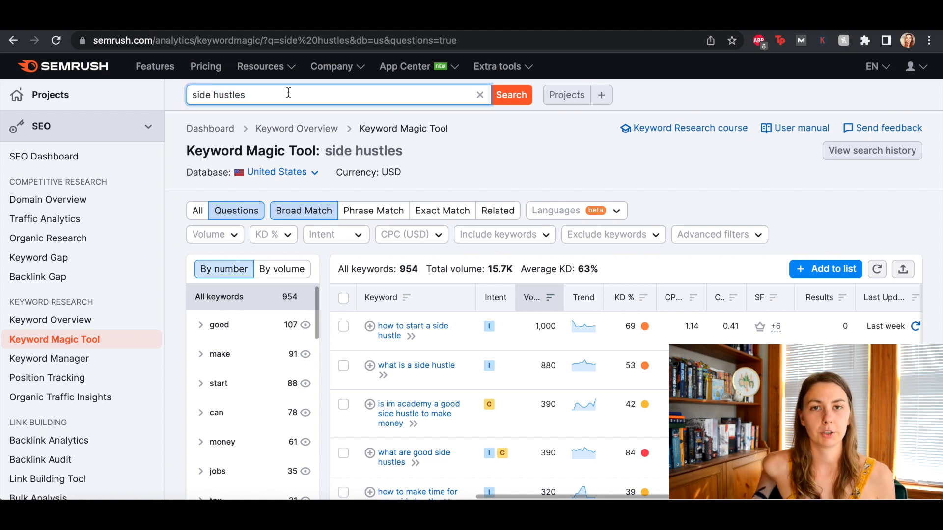
{"action": "scroll", "coordinate": [643, 211], "scroll_direction": "down", "scroll_amount": 2}
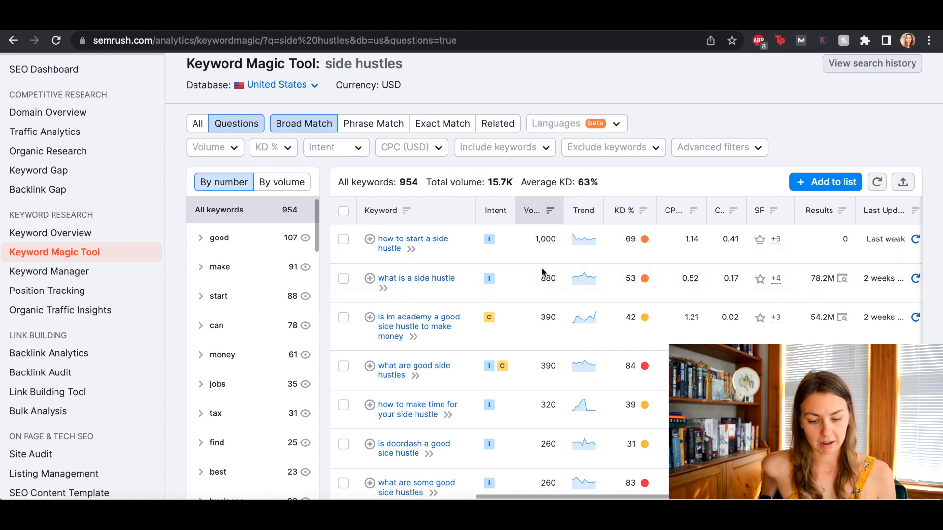
{"action": "scroll", "coordinate": [541, 295], "scroll_direction": "down", "scroll_amount": 5}
{"action": "scroll", "coordinate": [538, 319], "scroll_direction": "down", "scroll_amount": 15}
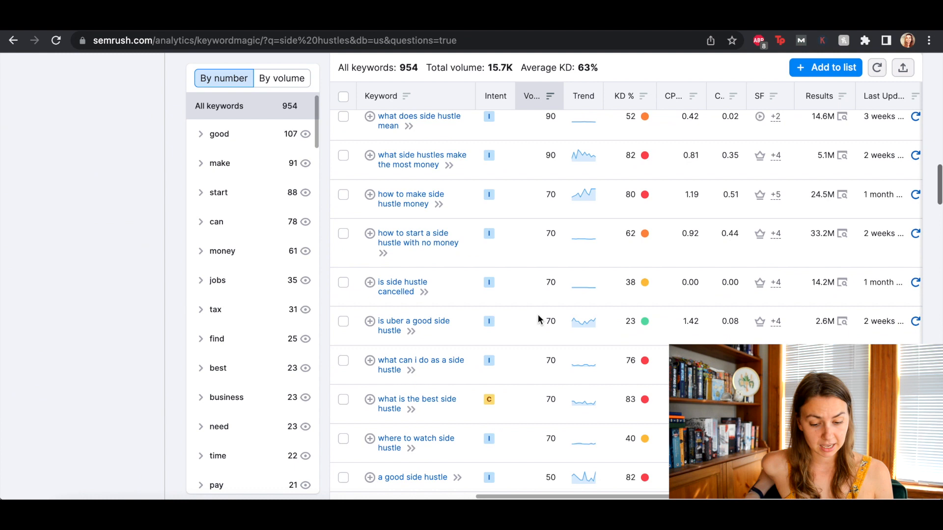
{"action": "left_click_drag", "start_coordinate": [543, 245], "coordinate": [563, 245]}
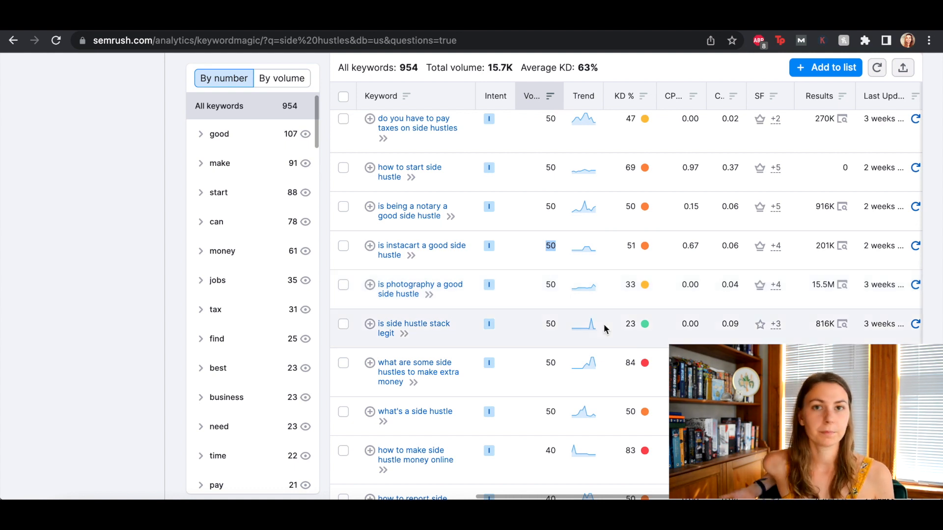
{"action": "scroll", "coordinate": [624, 344], "scroll_direction": "up", "scroll_amount": 10}
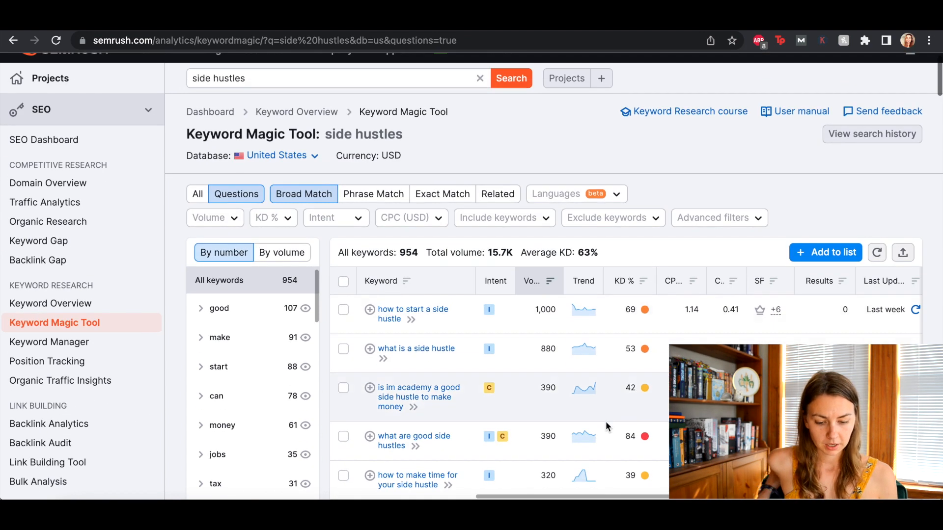
- Sort the question keywords by keyword difficulty from lowest to highest
{"action": "left_click", "coordinate": [628, 284]}
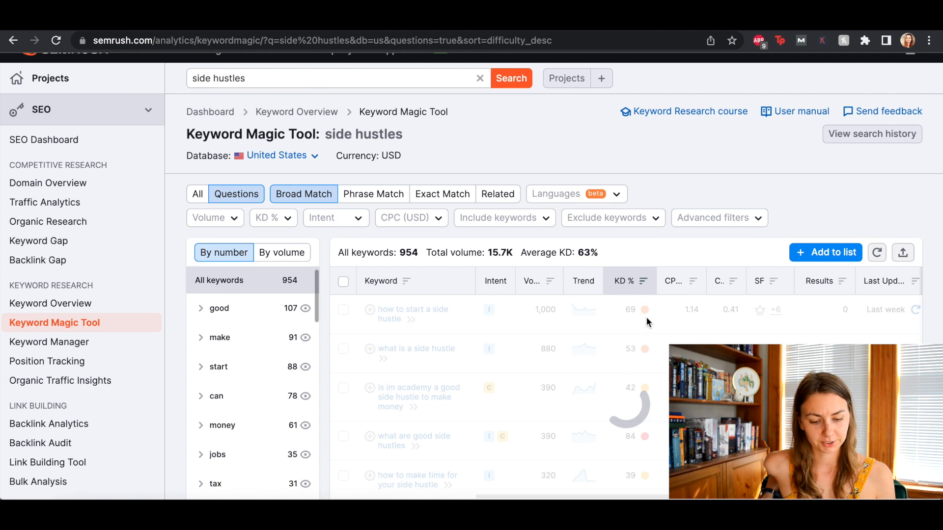
{"action": "scroll", "coordinate": [647, 317], "scroll_direction": "down", "scroll_amount": 1}
{"action": "scroll", "coordinate": [646, 317], "scroll_direction": "up", "scroll_amount": 2}
{"action": "scroll", "coordinate": [646, 344], "scroll_direction": "down", "scroll_amount": 3}
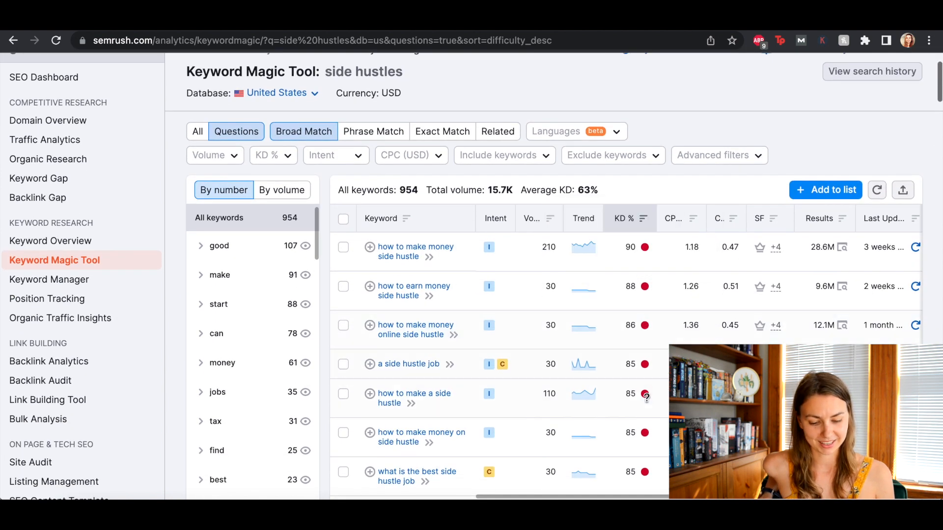
{"action": "left_click", "coordinate": [640, 218]}
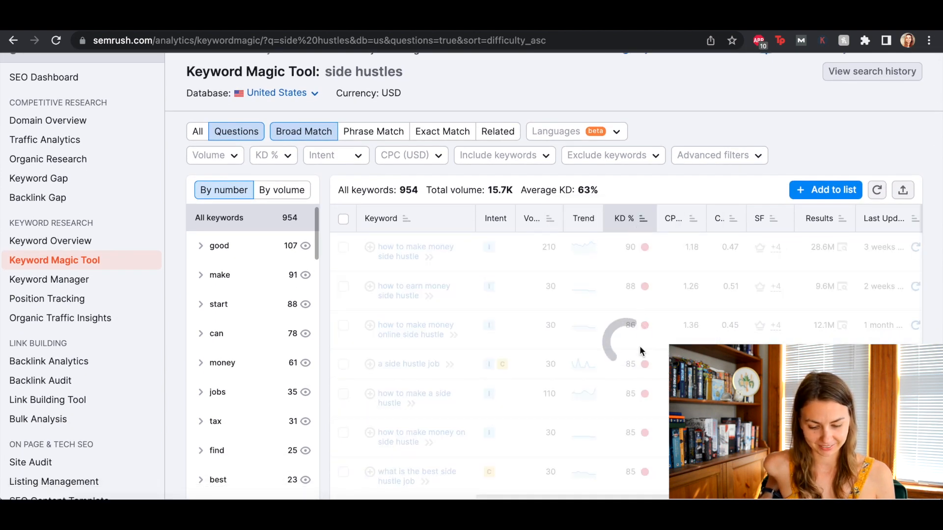
{"action": "scroll", "coordinate": [589, 343], "scroll_direction": "down", "scroll_amount": 1}
{"action": "scroll", "coordinate": [492, 297], "scroll_direction": "down", "scroll_amount": 1}
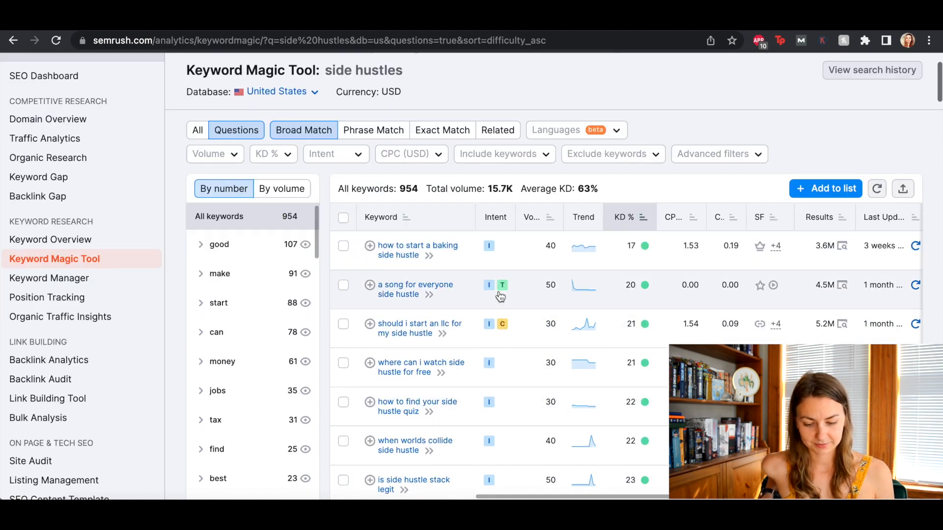
- Review the easier keywords and examine the intent, volume and difficulty of "is im academy a good side hustle to make money"
{"action": "scroll", "coordinate": [500, 297], "scroll_direction": "down", "scroll_amount": 2}
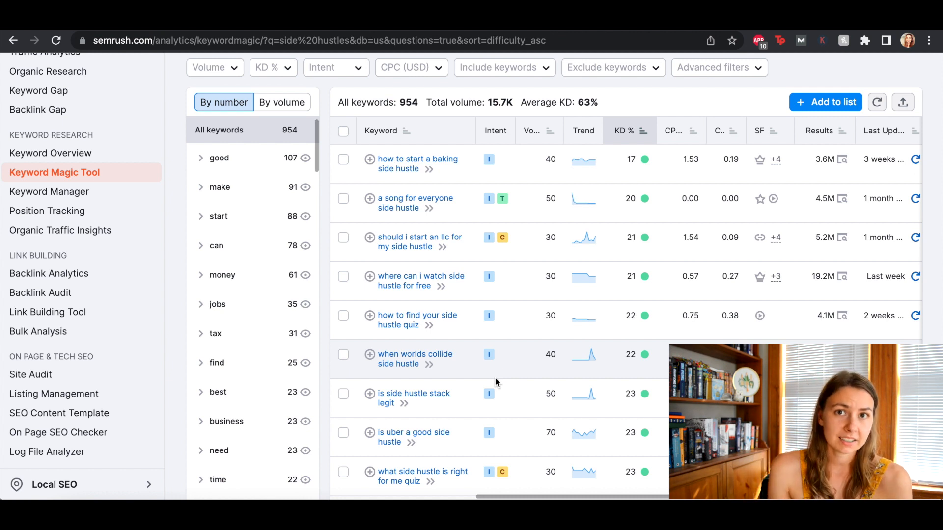
{"action": "scroll", "coordinate": [471, 388], "scroll_direction": "down", "scroll_amount": 1}
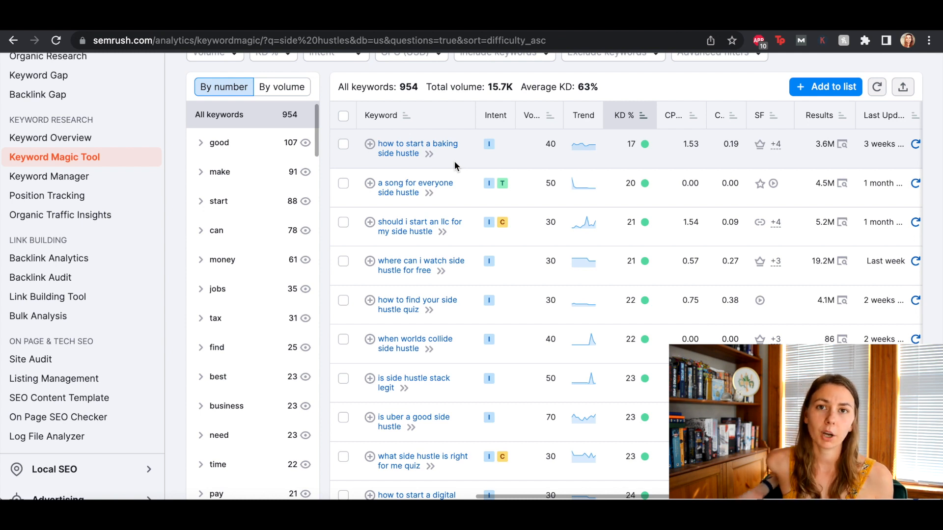
{"action": "scroll", "coordinate": [590, 332], "scroll_direction": "down", "scroll_amount": 15}
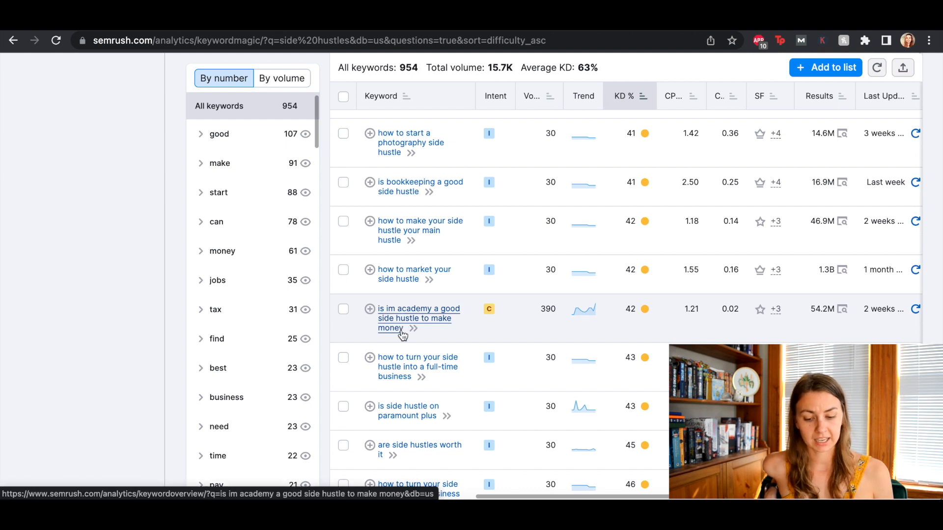
{"action": "mouse_move", "coordinate": [490, 312]}
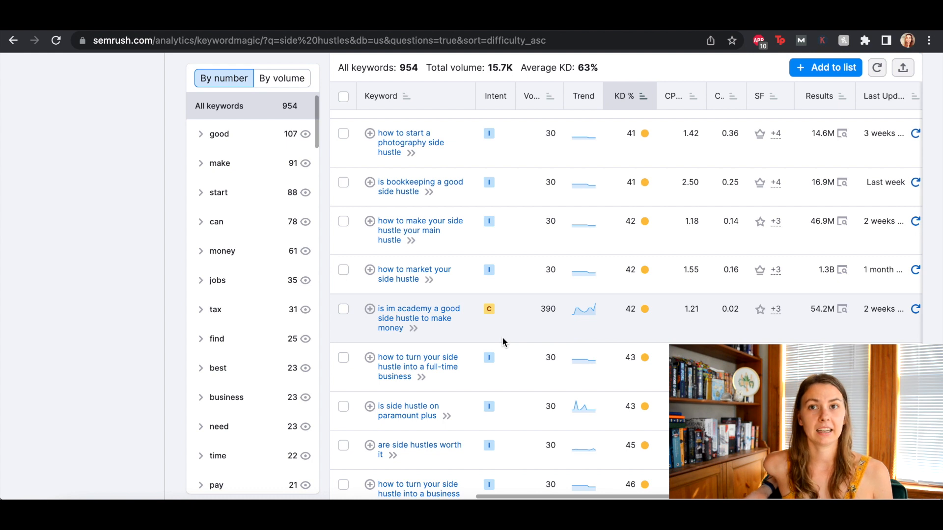
{"action": "left_click_drag", "start_coordinate": [545, 311], "coordinate": [560, 314]}
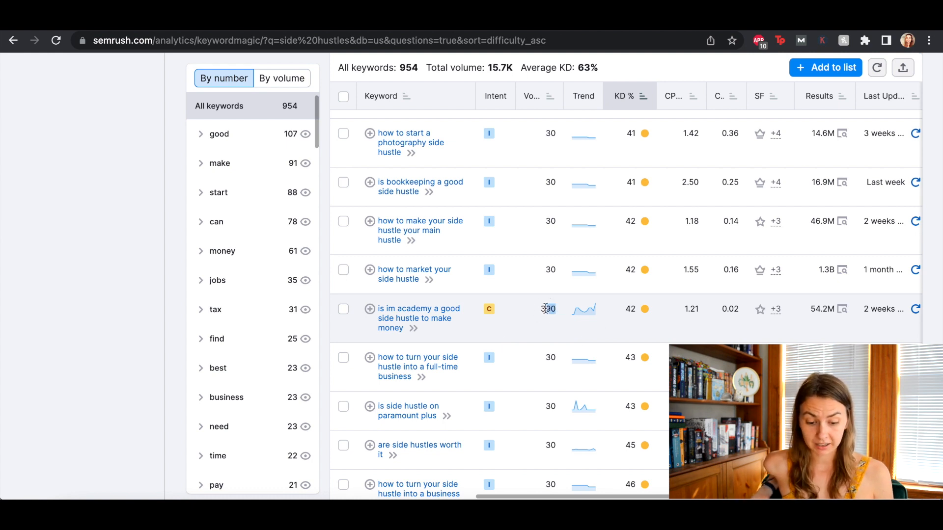
{"action": "double_click", "coordinate": [630, 310]}
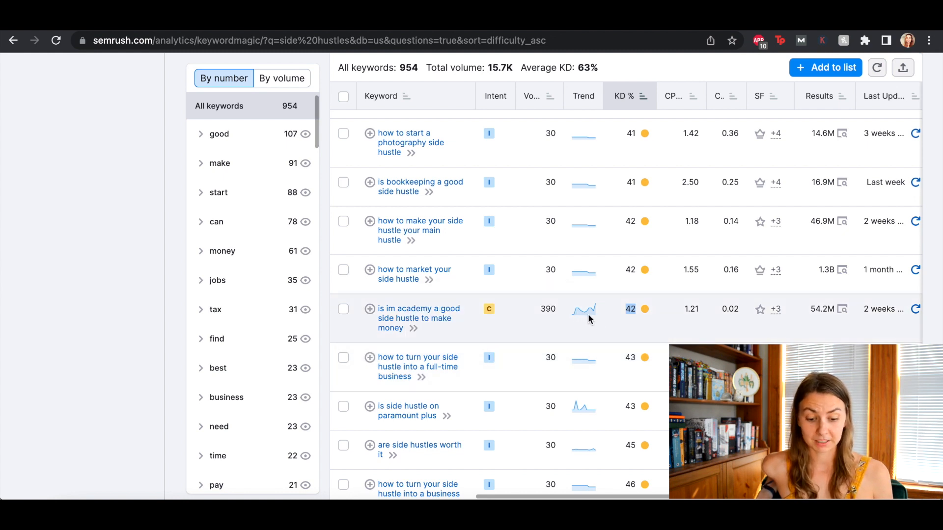
{"action": "scroll", "coordinate": [600, 311], "scroll_direction": "down", "scroll_amount": 1}
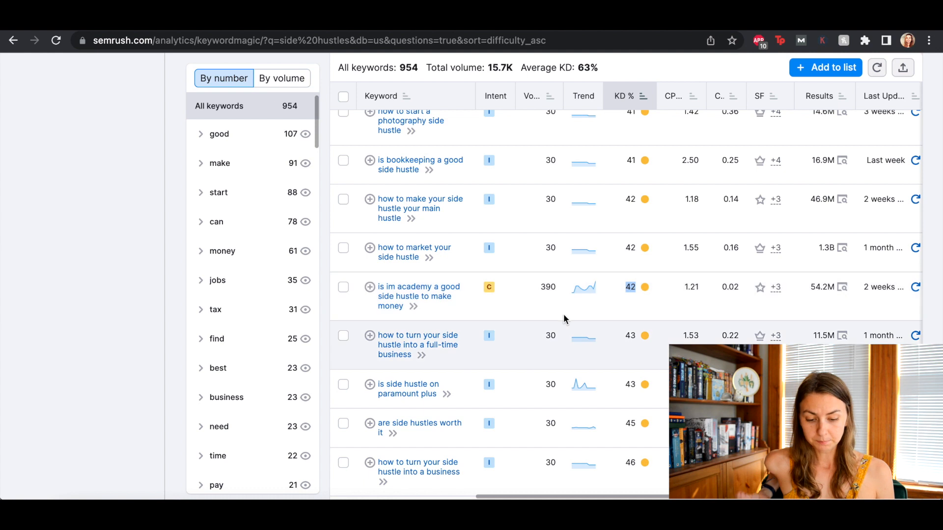